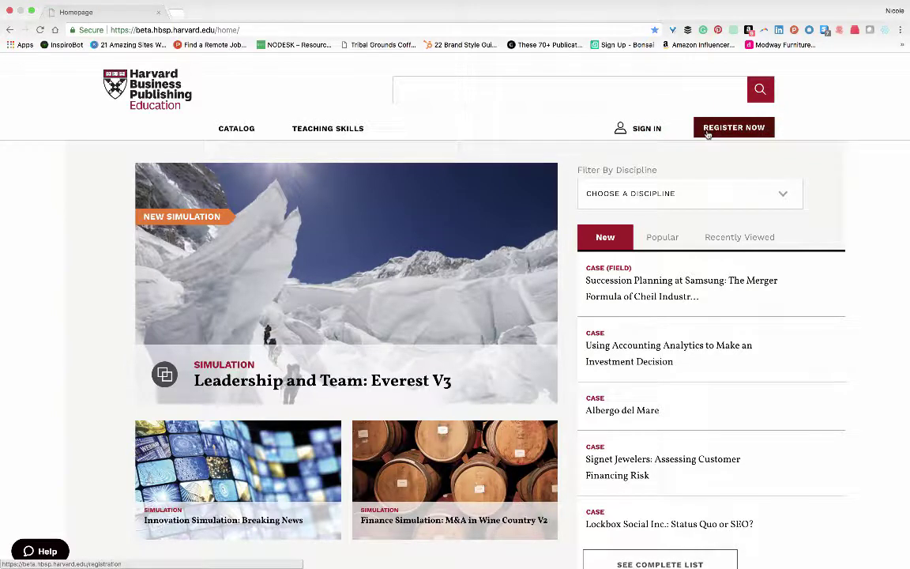
Sign in to the account and start a new coursepack named "Mergers and Acquisitions"
left_click(653, 129)
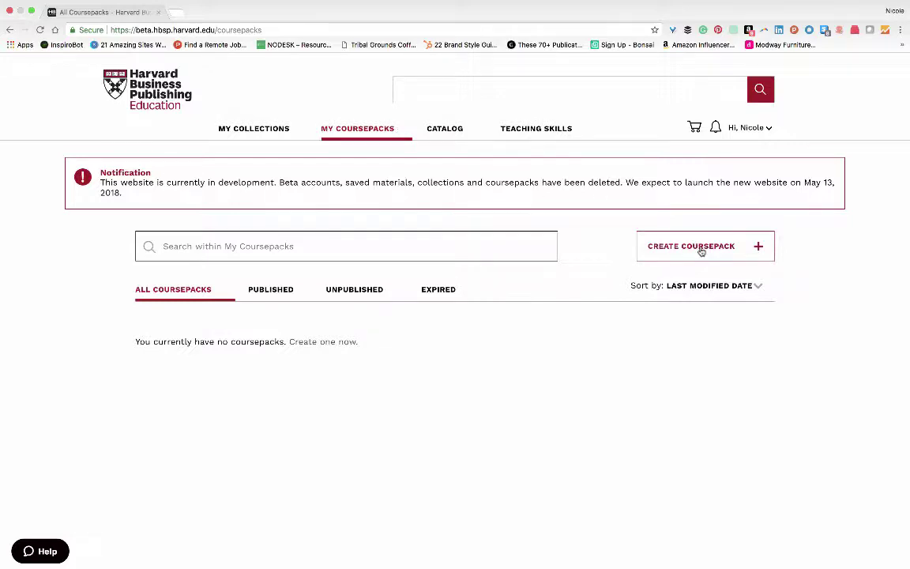
left_click(700, 252)
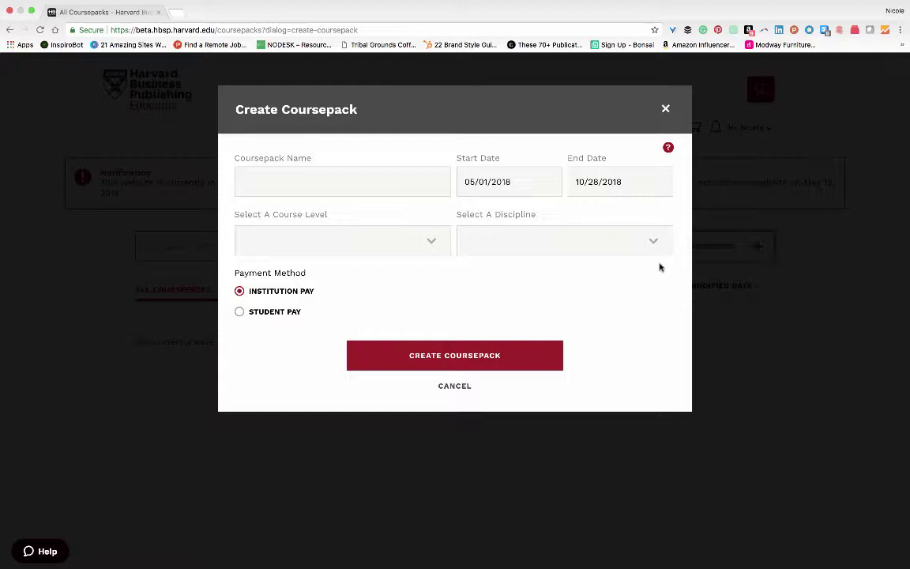
left_click(414, 181)
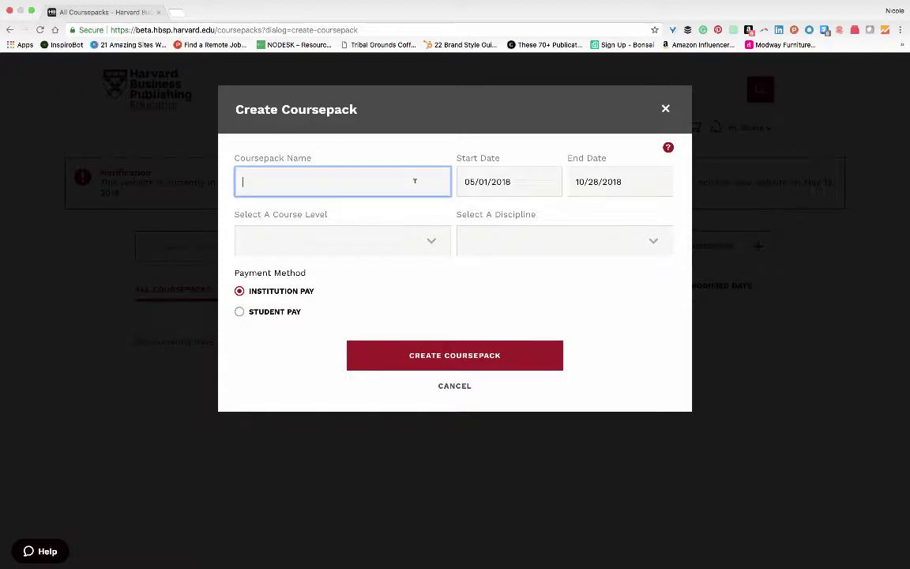
type("Mergers and Acquisitions")
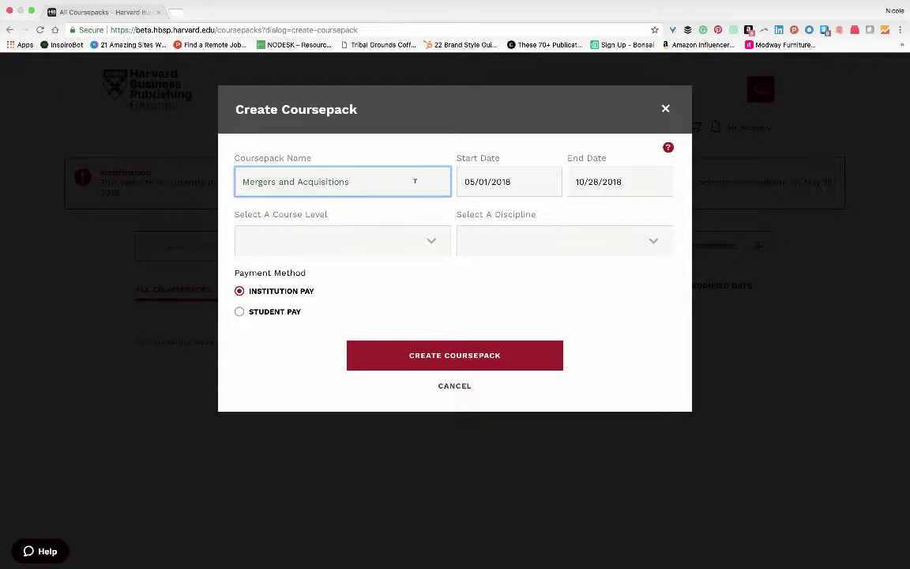
left_click(547, 145)
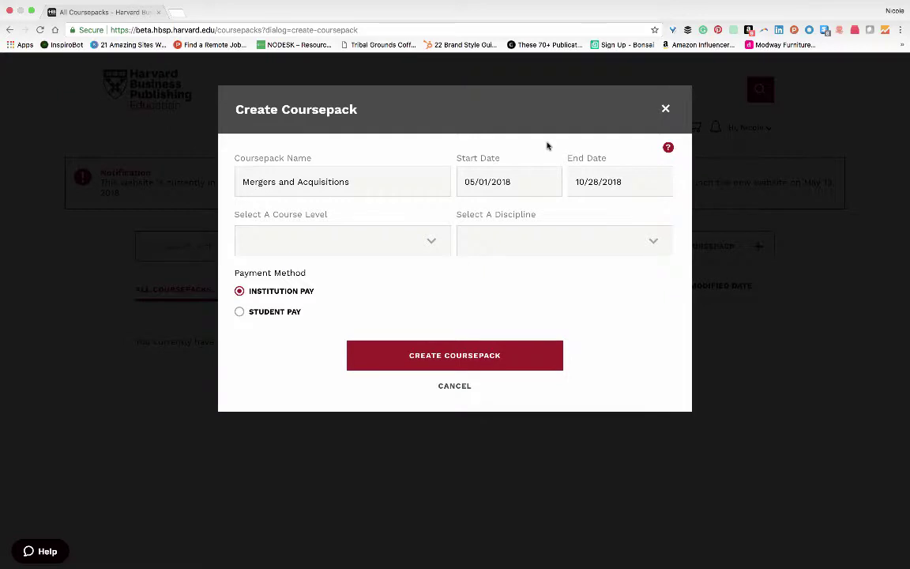
Set the course level to MBA, the discipline to Business & Government Relations and the payment method to Student Pay, and create the coursepack
left_click(430, 240)
left_click(409, 270)
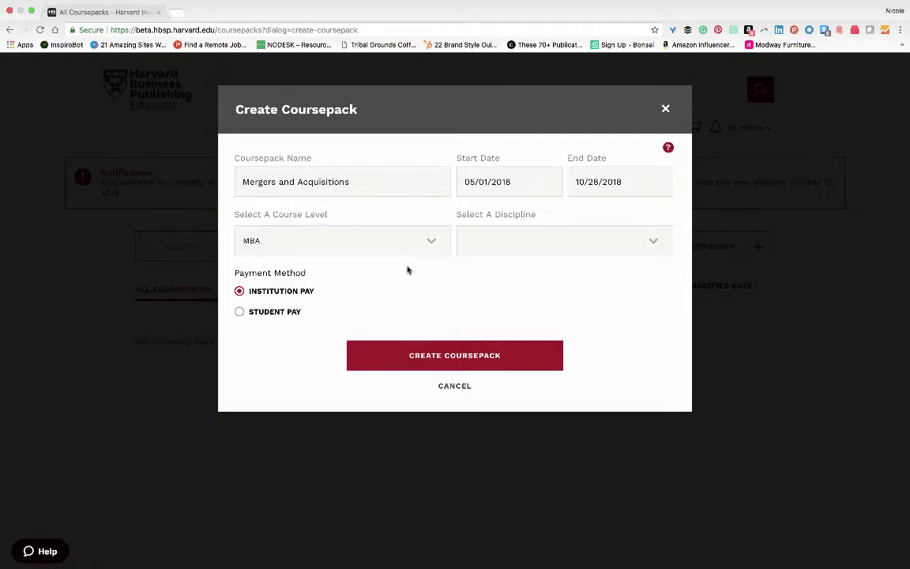
left_click(488, 251)
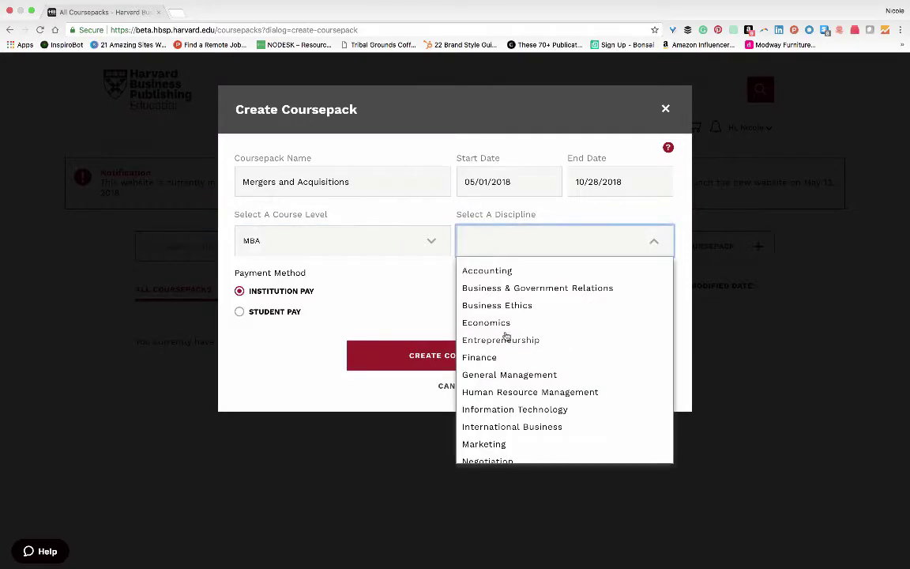
scroll(477, 338, "down", 3)
scroll(507, 337, "up", 1)
scroll(508, 338, "up", 3)
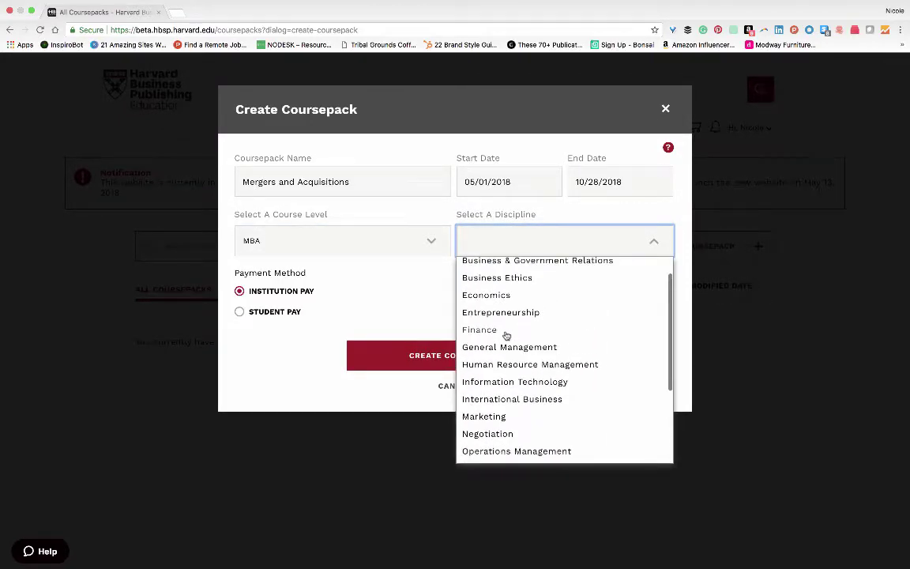
left_click(516, 289)
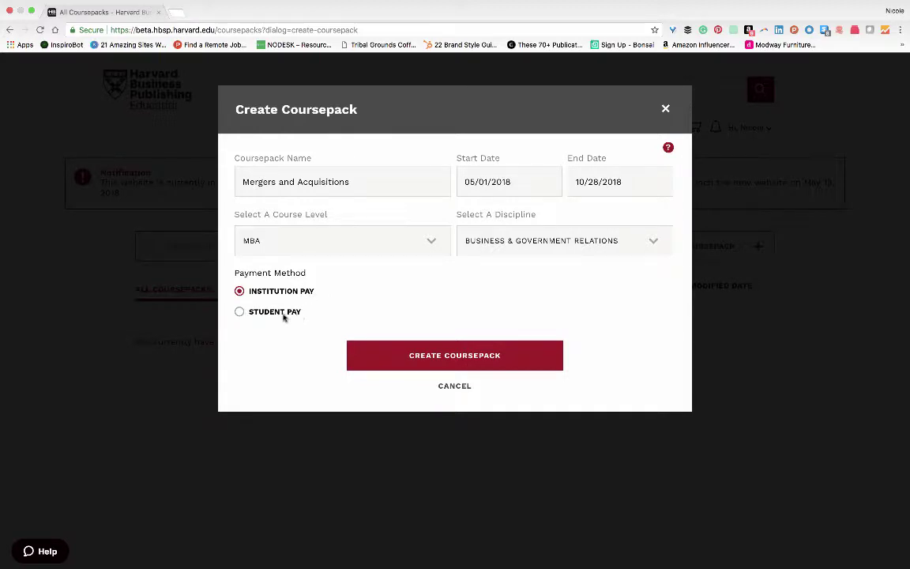
left_click(239, 312)
left_click(418, 362)
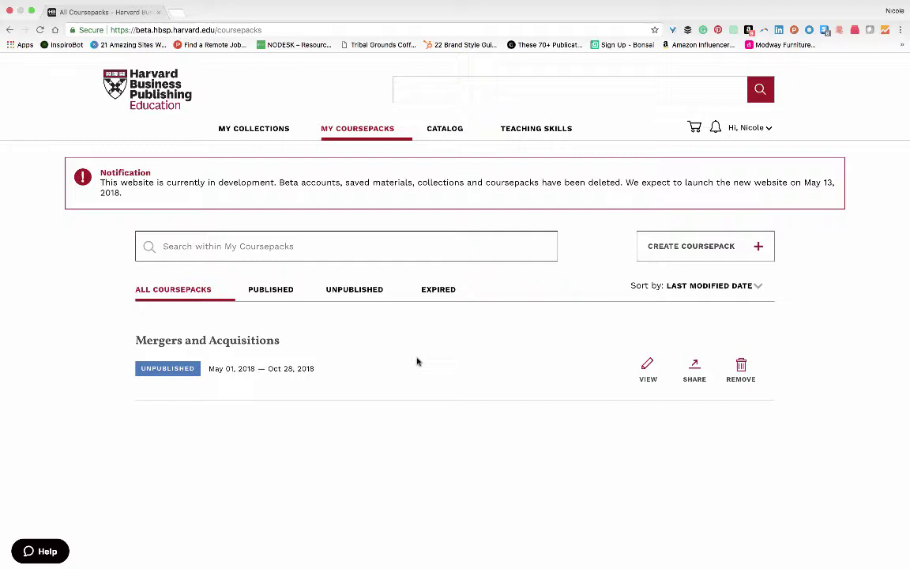
Search the entire catalog for "mergers & acquisitions" and open the case "Hewlett-Packard-Compaq: The Merger Decision"
left_click(437, 90)
type("merger")
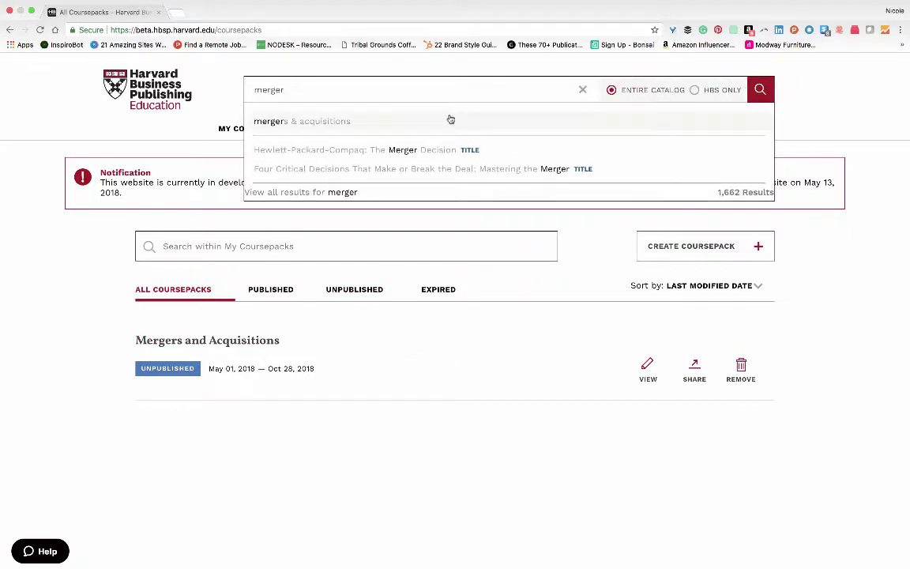
left_click(451, 118)
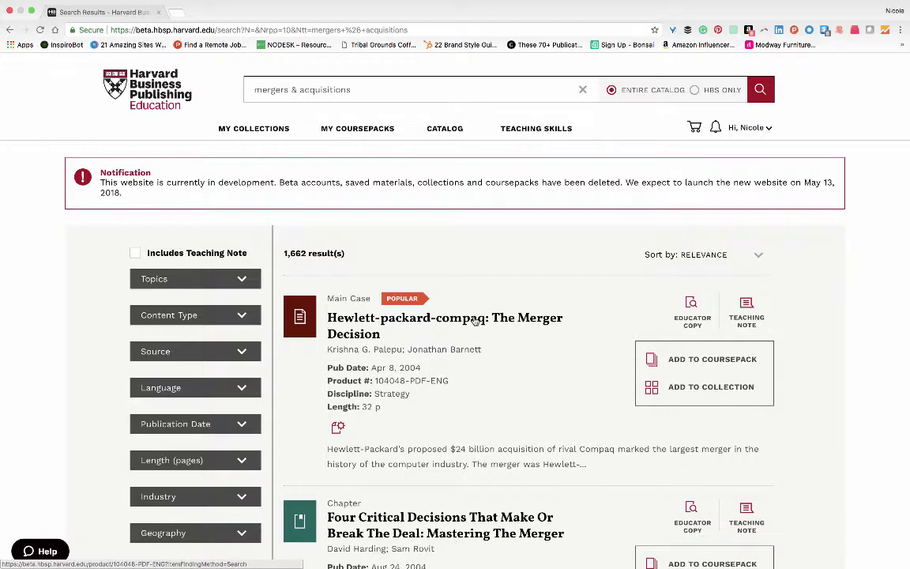
left_click(475, 318)
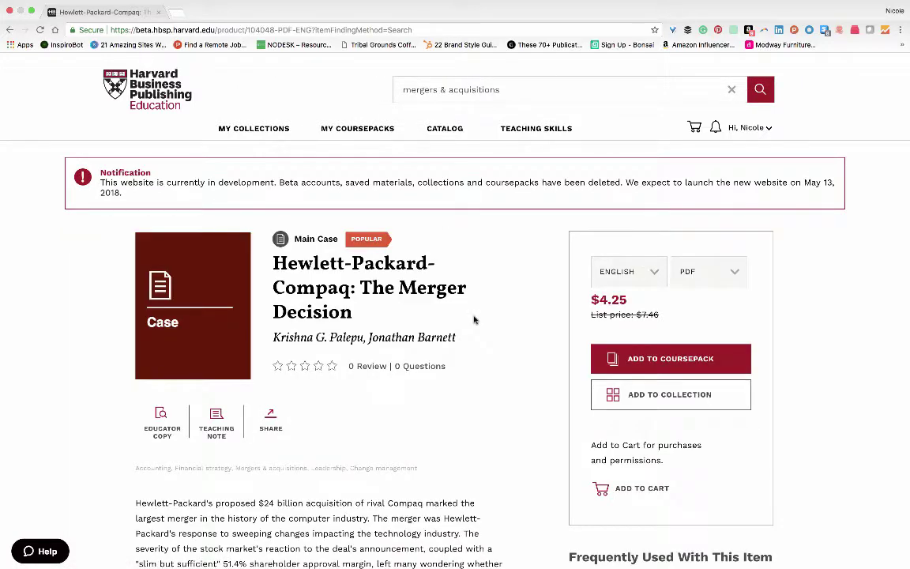
Review the case's description and details, and add the case to the Mergers and Acquisitions coursepack
scroll(493, 400, "down", 1)
scroll(494, 399, "down", 5)
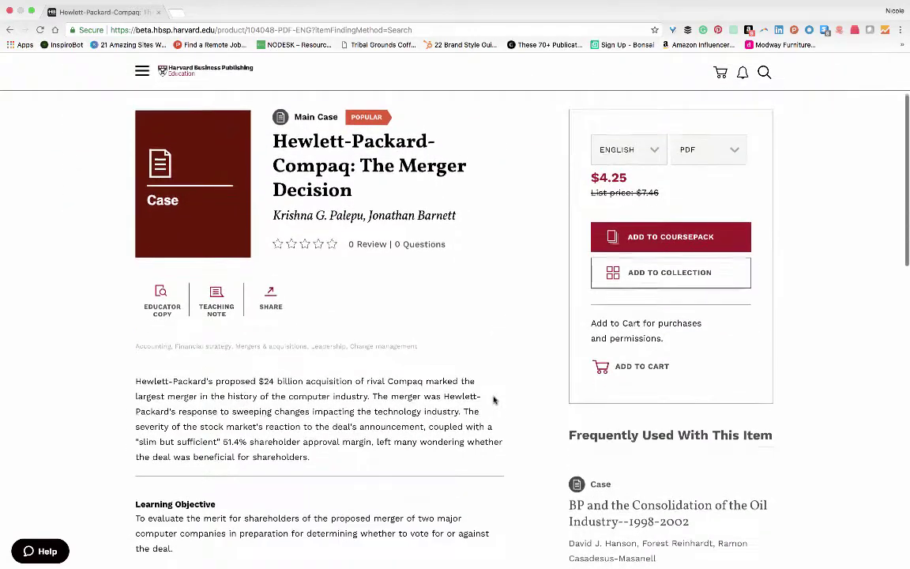
scroll(494, 400, "down", 5)
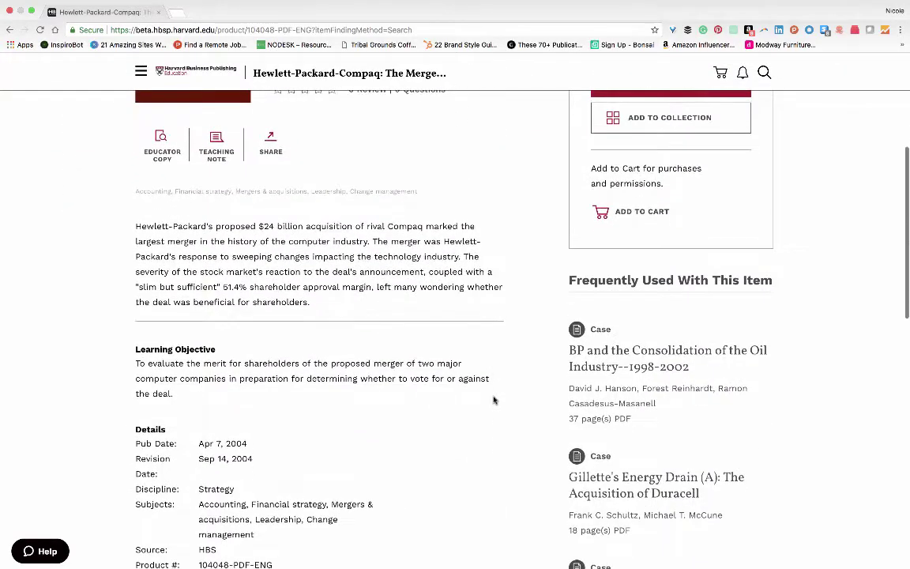
scroll(494, 400, "up", 3)
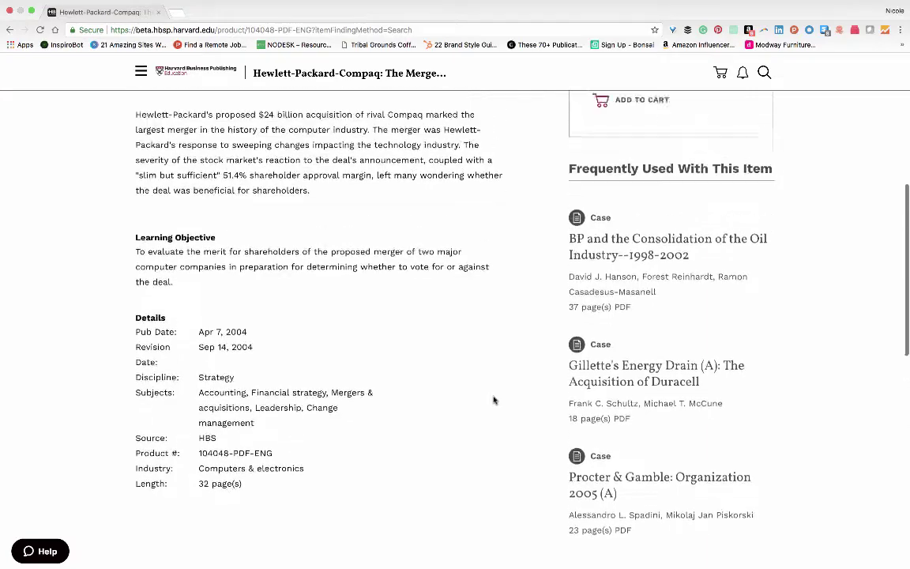
scroll(494, 400, "up", 8)
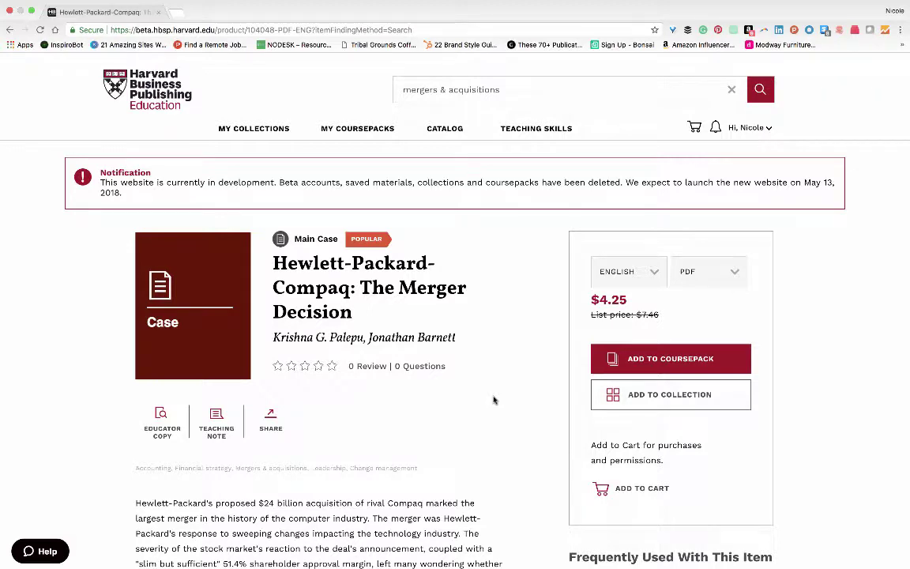
left_click(653, 361)
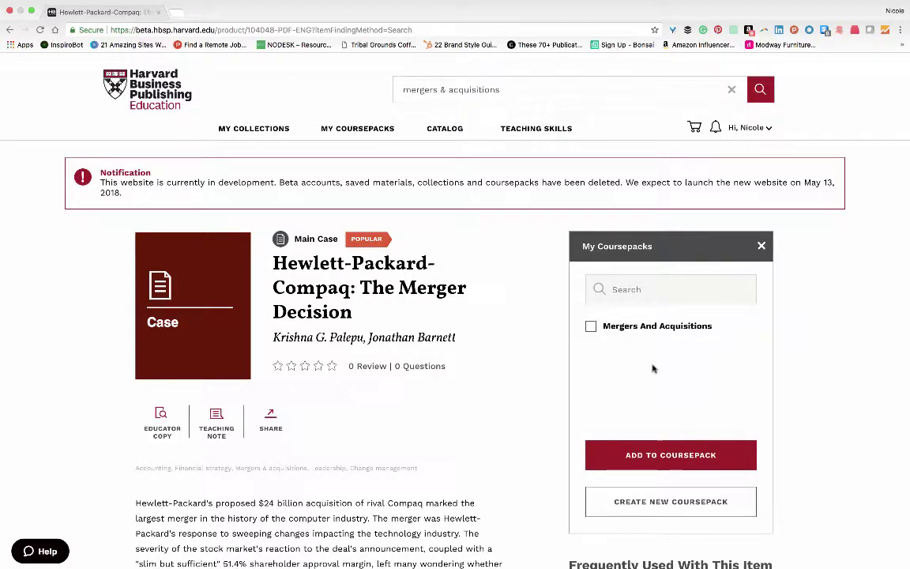
left_click(634, 329)
left_click(669, 458)
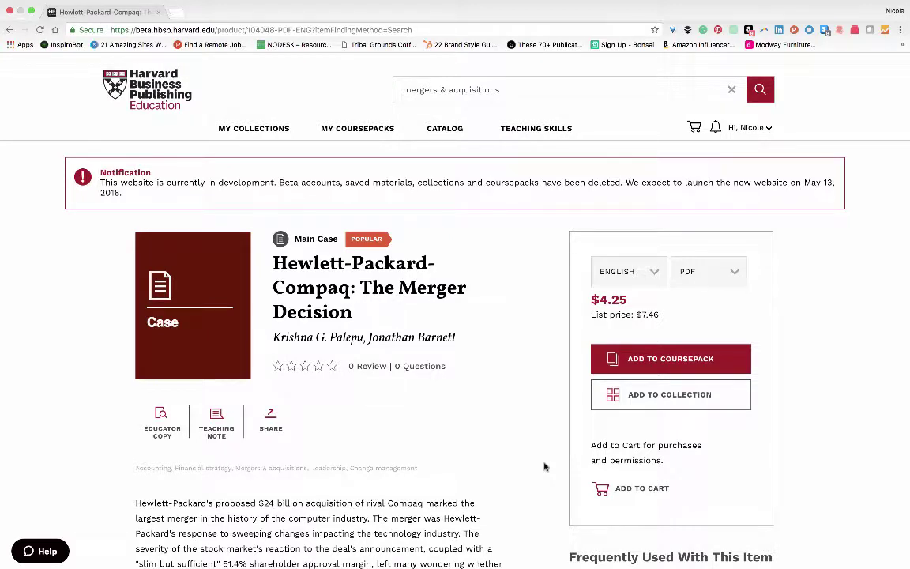
left_click(604, 360)
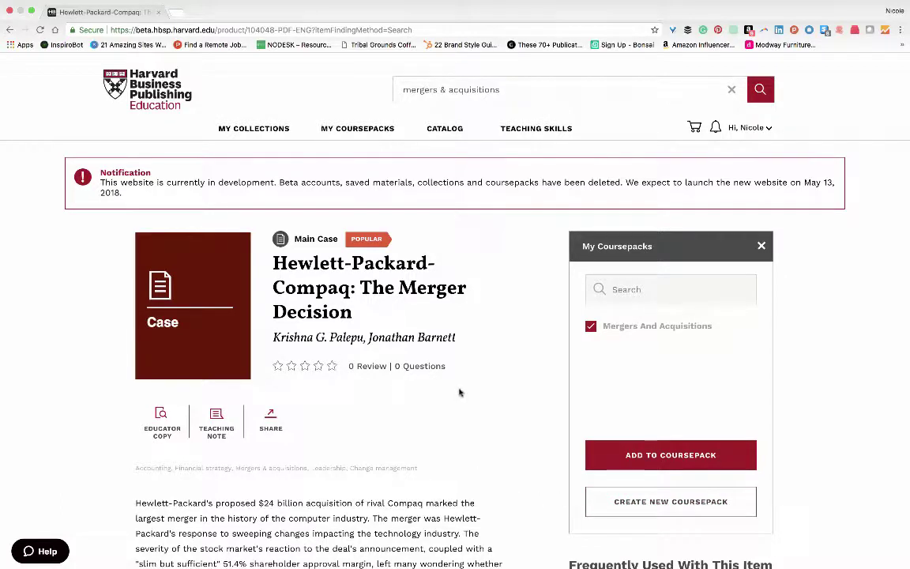
Open the Mergers and Acquisitions coursepack from the coursepack list and review its contents and available options
left_click(343, 131)
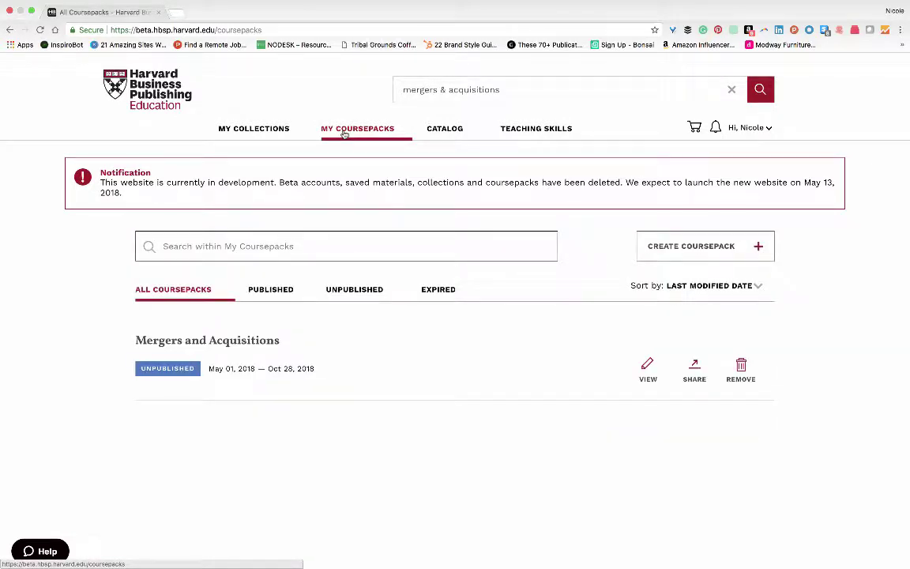
scroll(413, 251, "down", 3)
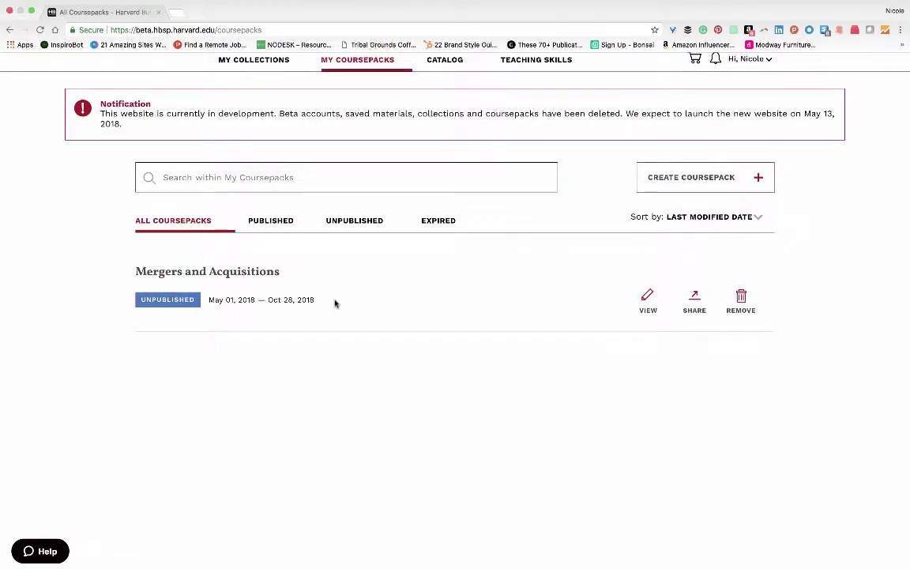
left_click(248, 276)
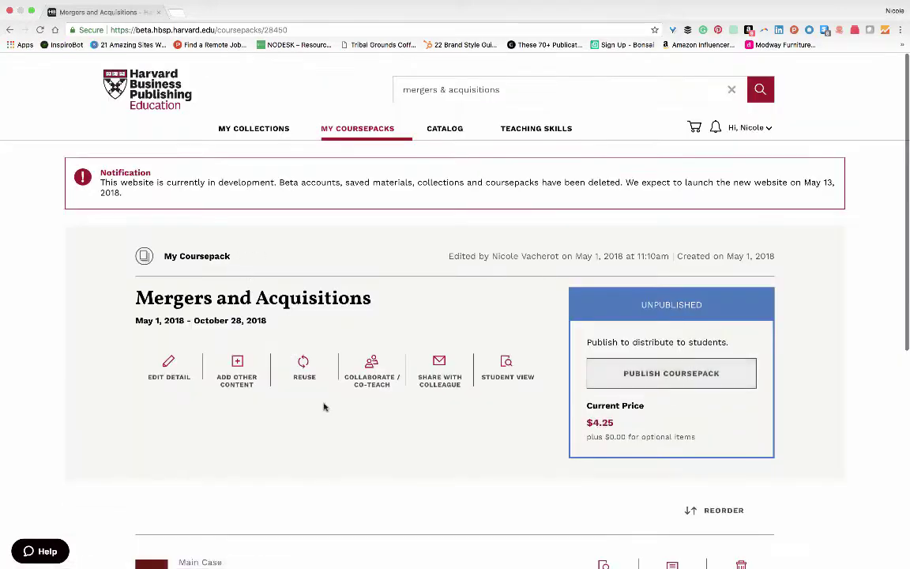
scroll(323, 407, "down", 5)
scroll(350, 453, "up", 1)
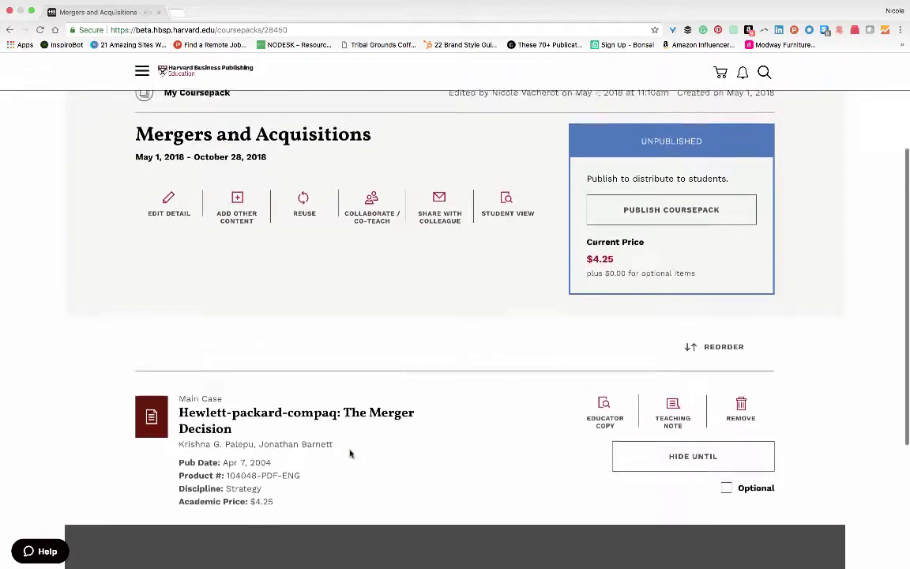
scroll(350, 453, "up", 2)
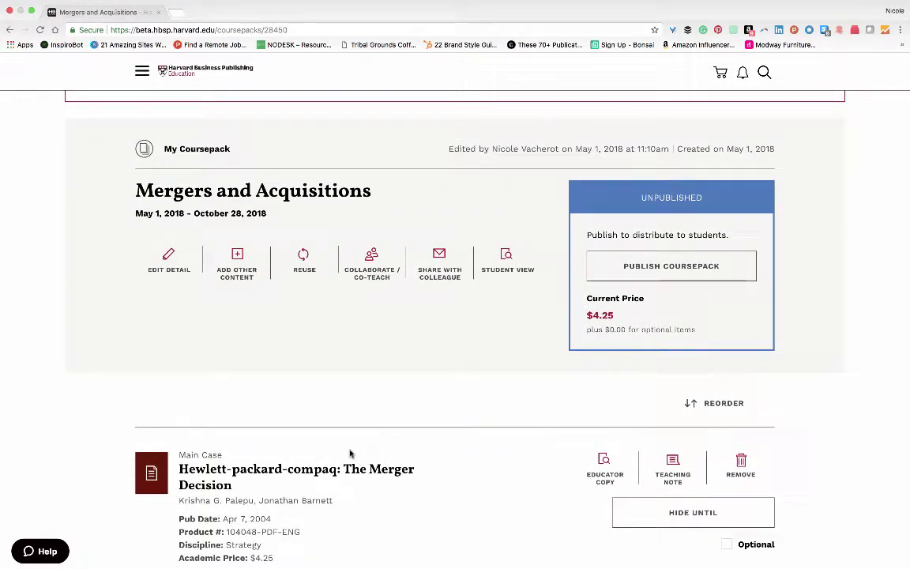